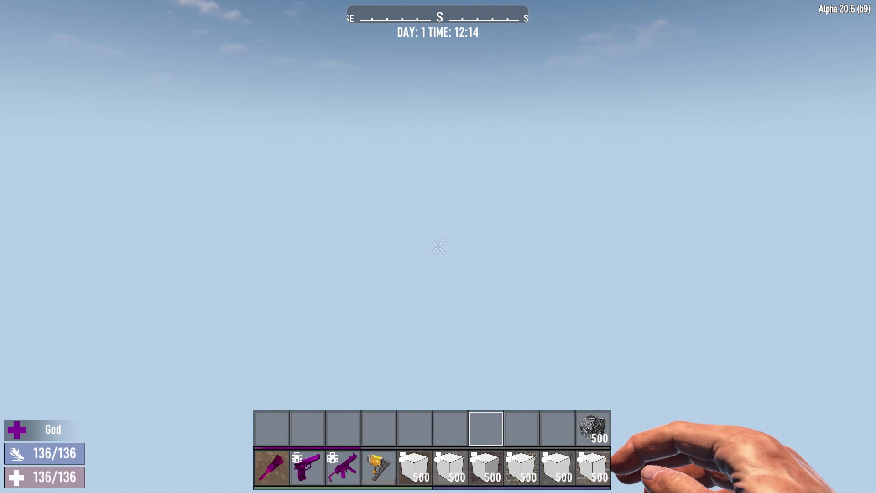
- Examine the front of the Urgent Care trader building and the grass base it stands on
key(w)
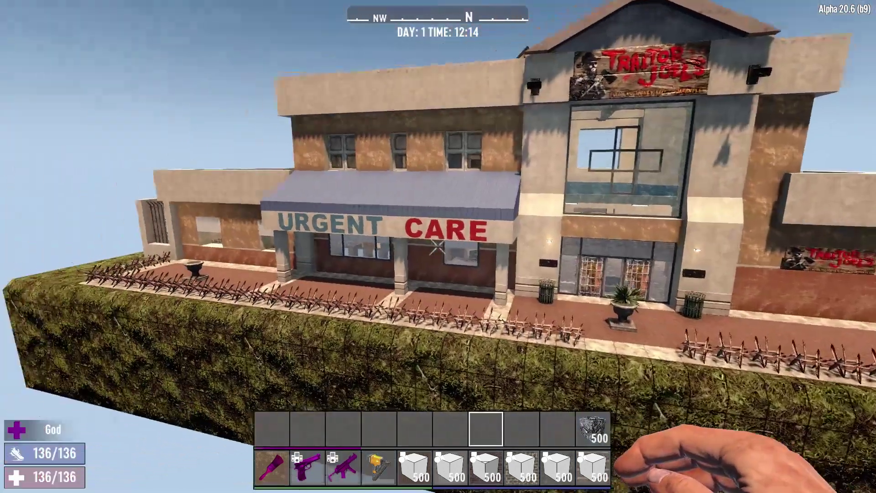
key(d)
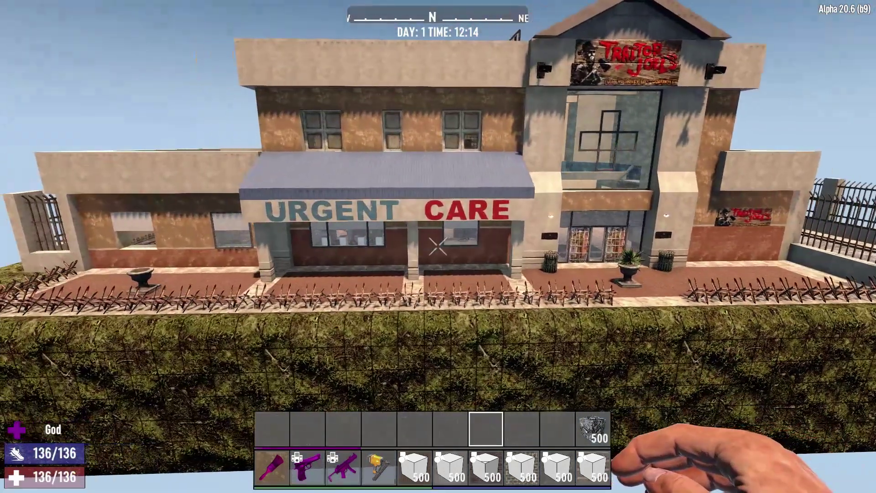
key(Return)
key(w)
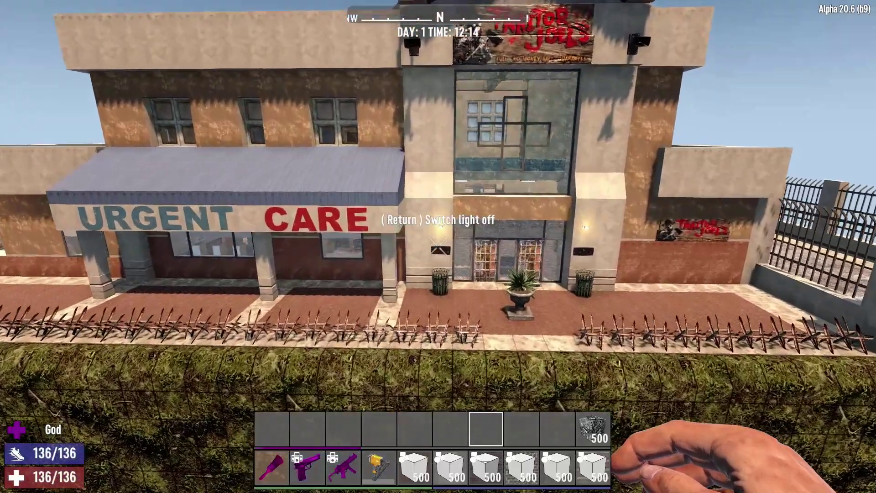
key(s)
key(d)
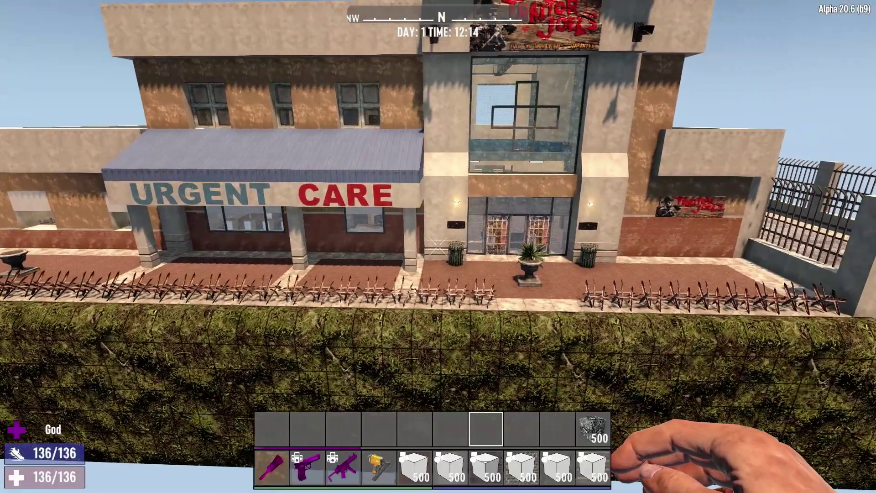
key(s)
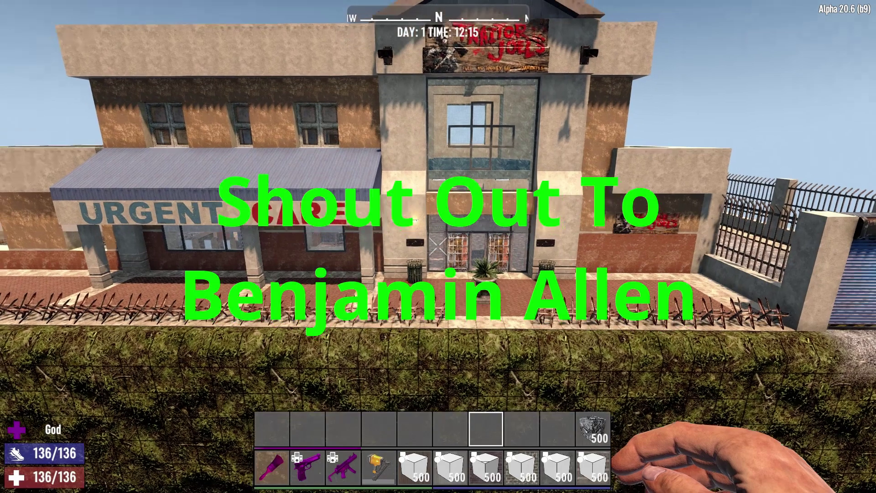
key(w)
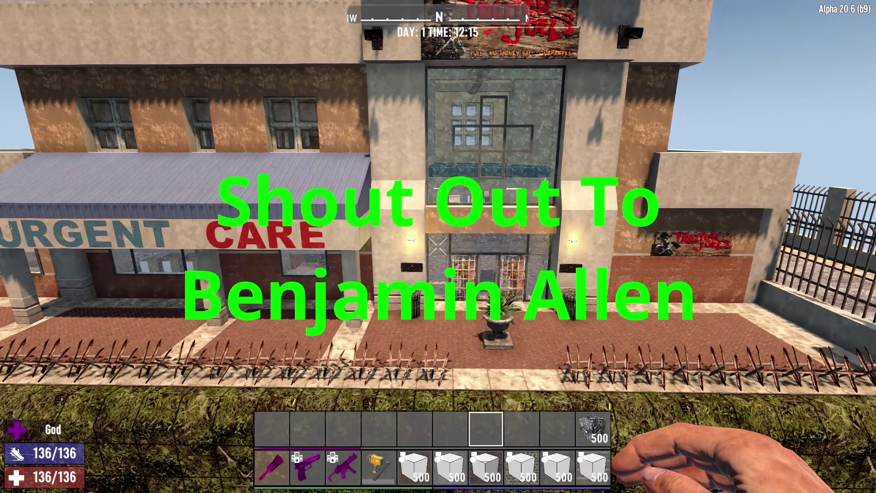
key(s)
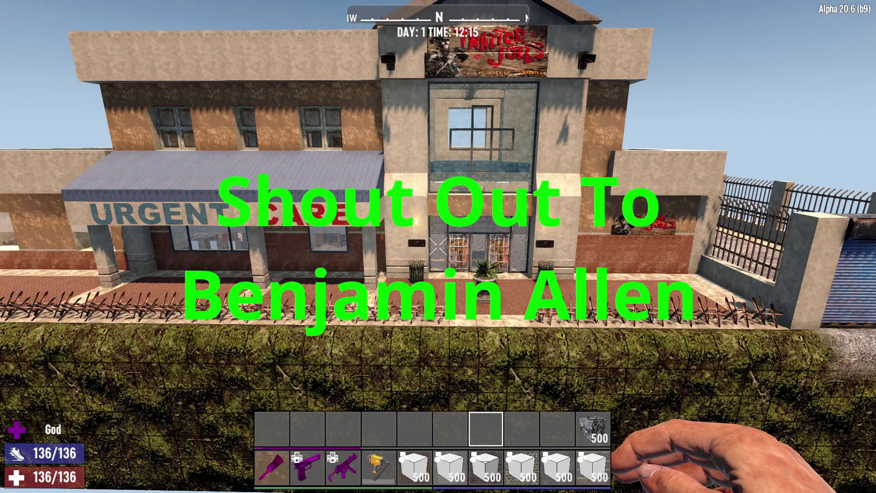
key(a)
key(d)
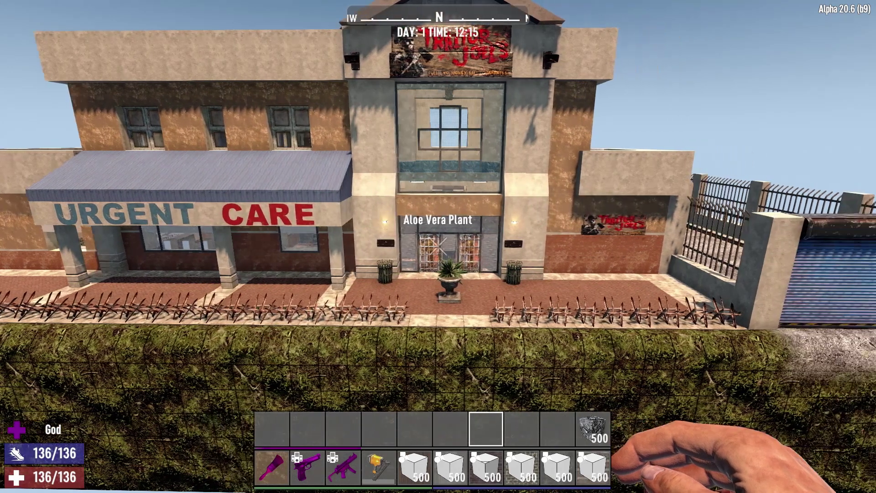
key(w)
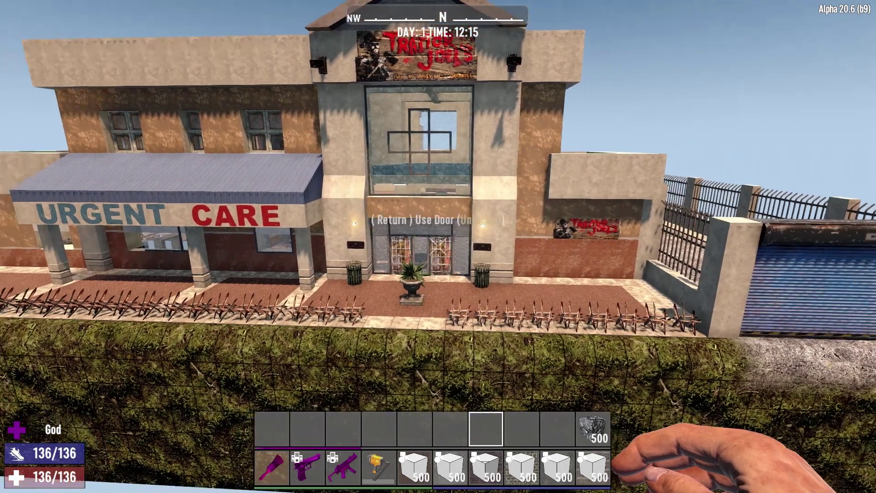
key(s)
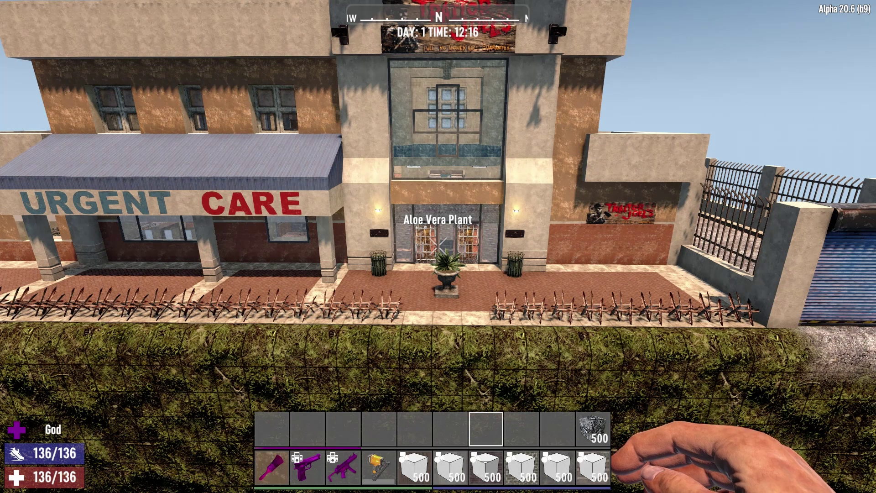
key(w)
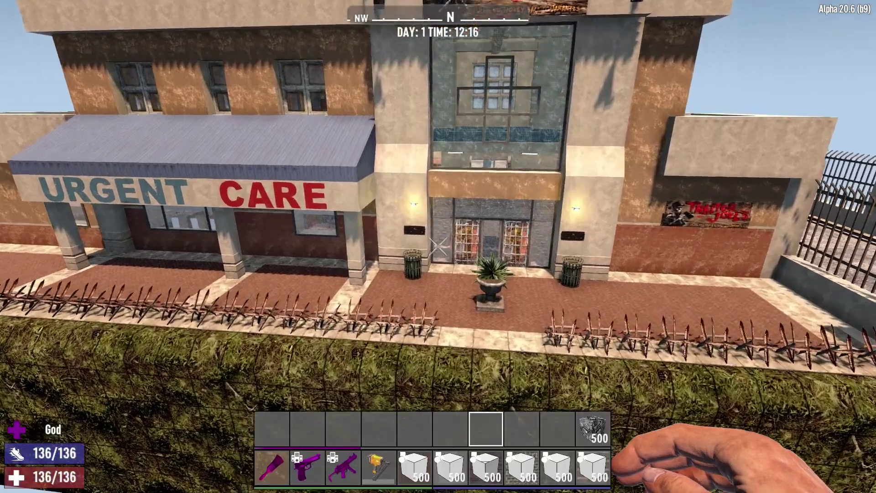
- Place a short horizontal row of wood blocks against the front side of the grass base
key(w)
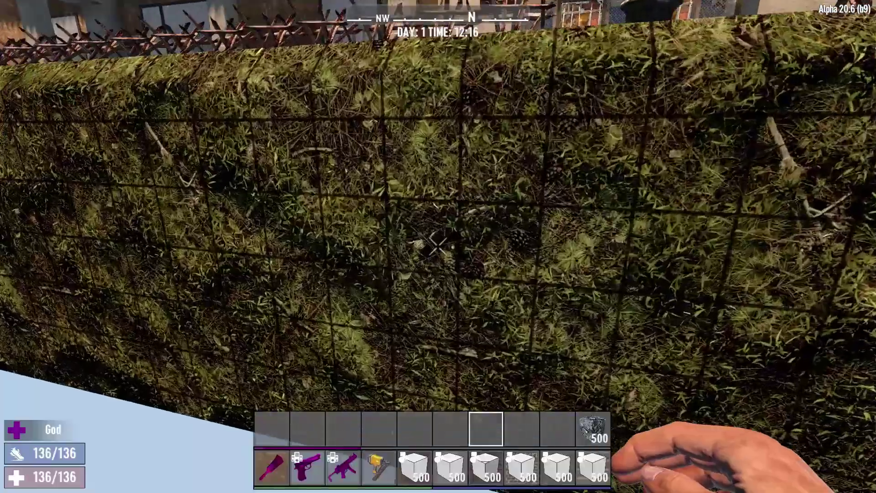
scroll(438, 246, down, 8)
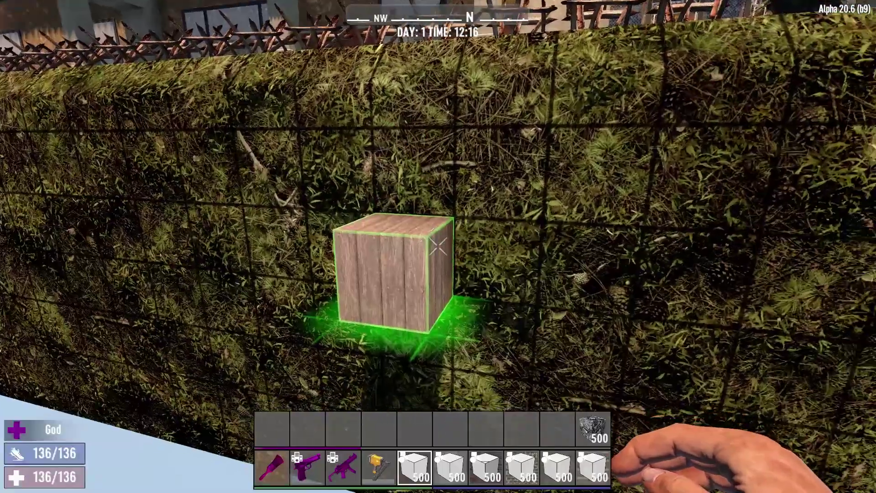
right_click(438, 246)
right_click(438, 246)
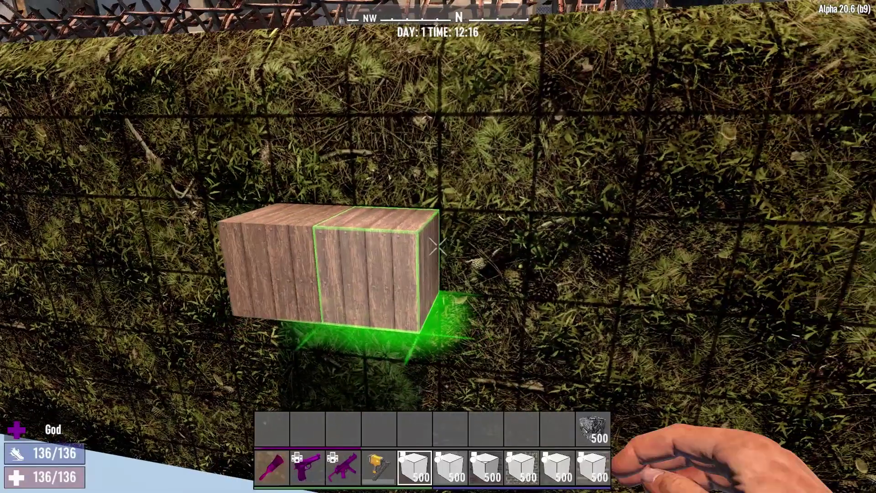
right_click(438, 246)
right_click(438, 246)
key(space)
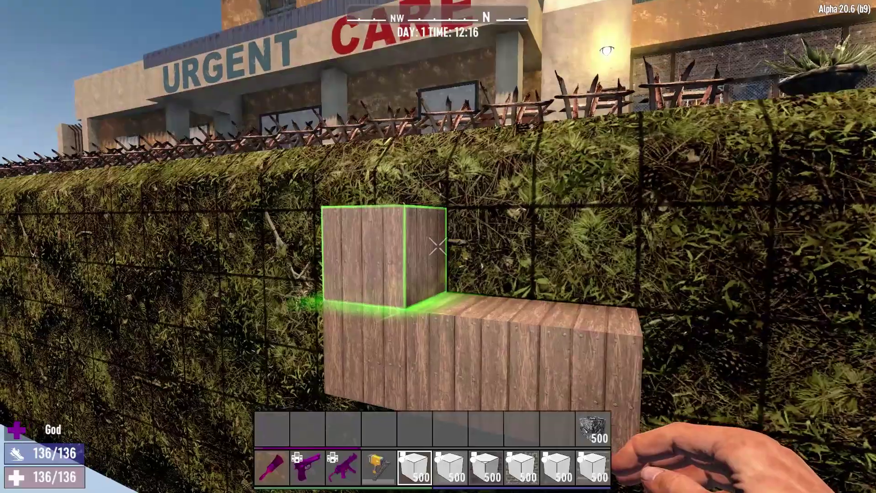
- Destroy the row of wood blocks on the front side of the grass base with the gun
key(w)
key(d)
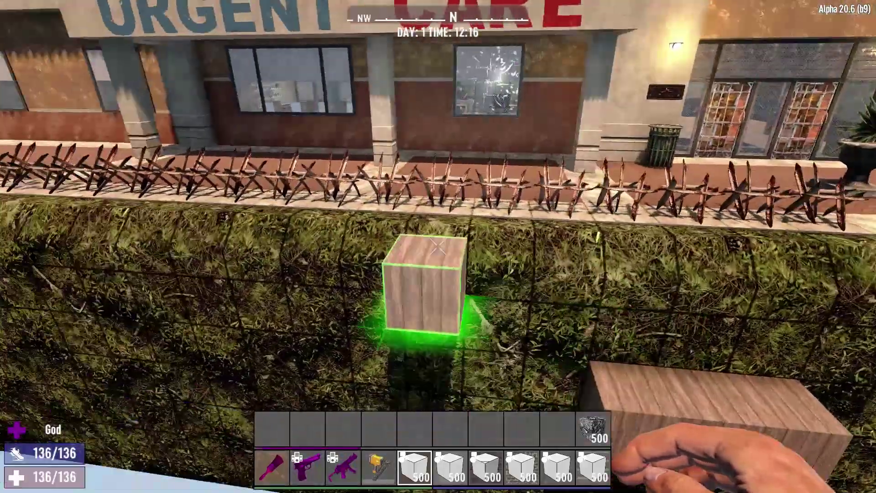
key(s)
key(a)
key(s)
key(c)
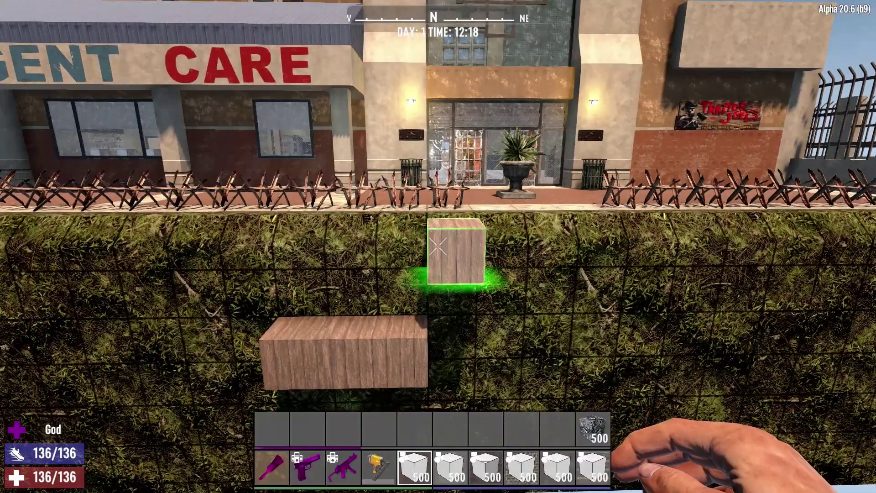
scroll(438, 246, up, 2)
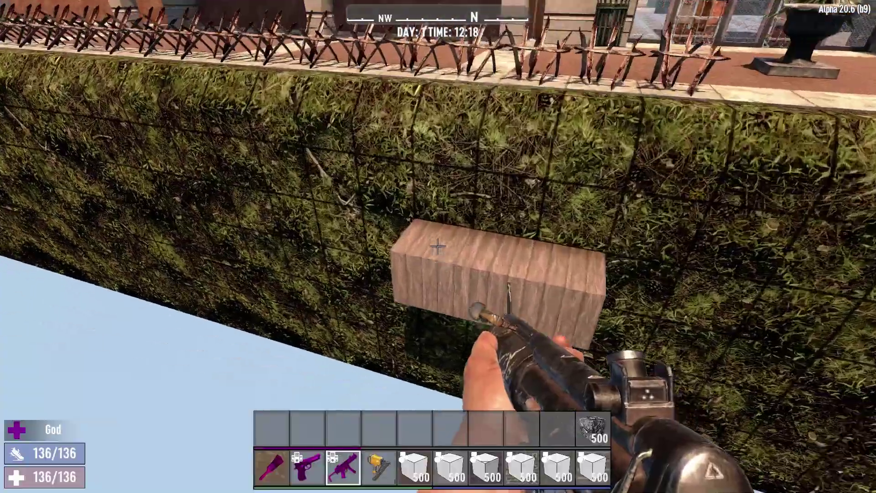
click(438, 247)
click(438, 246)
click(437, 247)
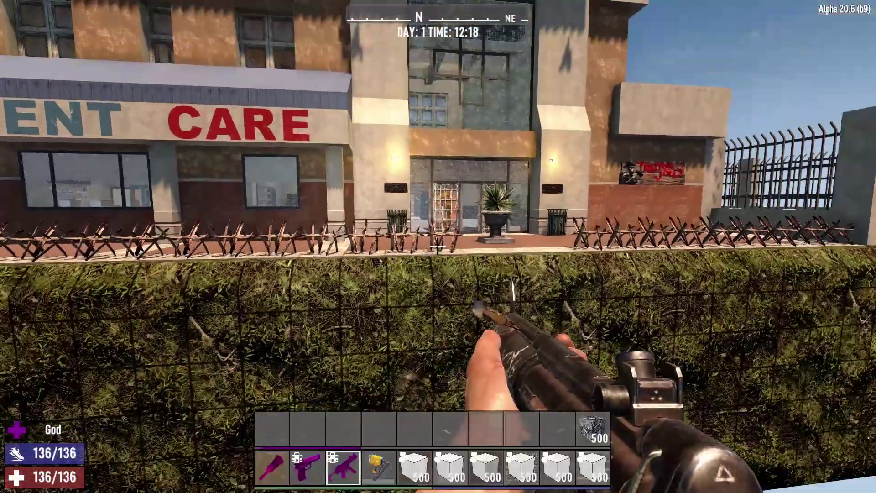
- Show the prefab's ground level and move it down below the building's front walkway
key(space)
key(s)
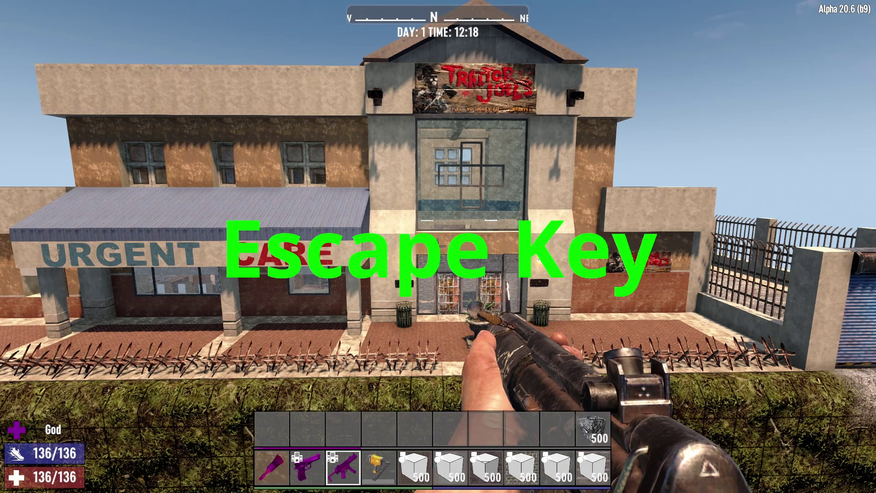
key(Escape)
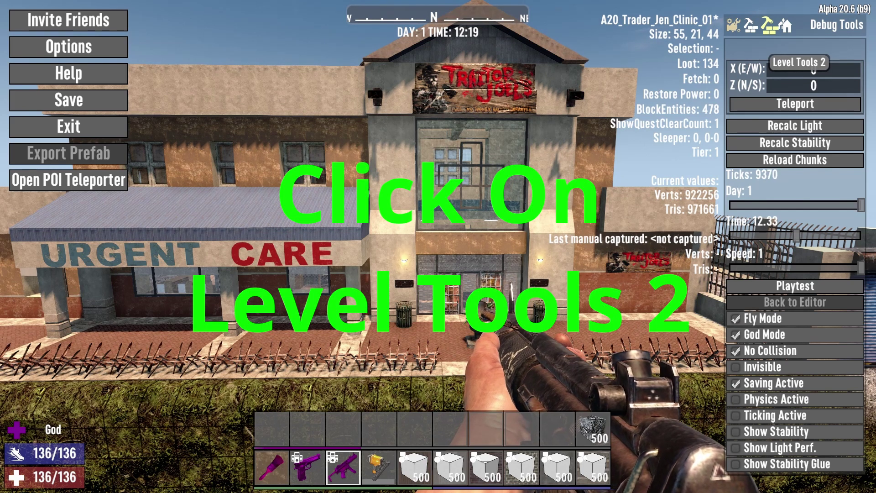
click(771, 26)
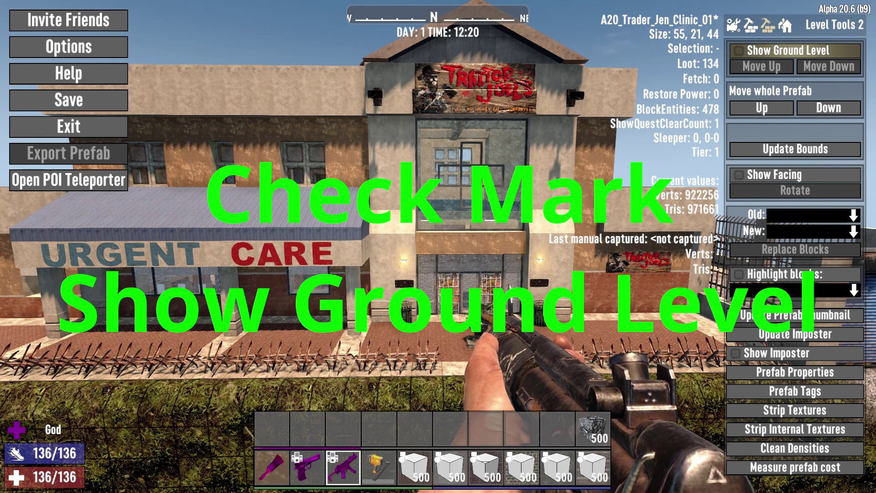
click(738, 51)
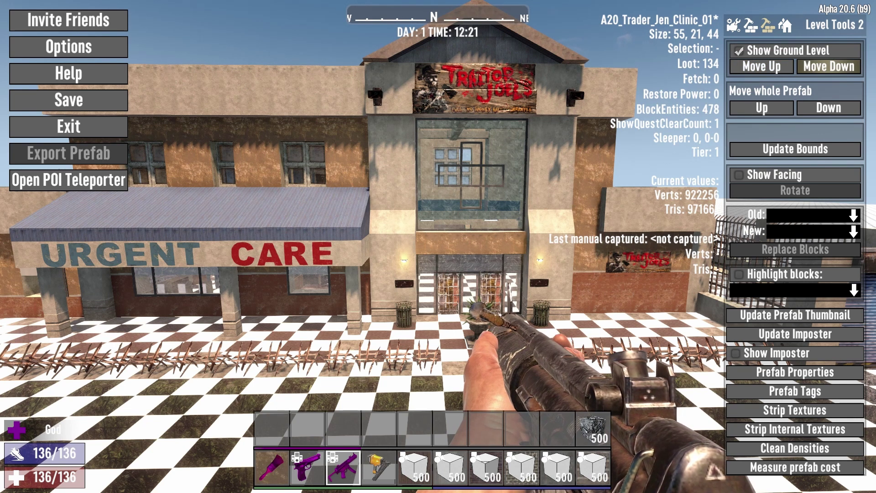
click(828, 66)
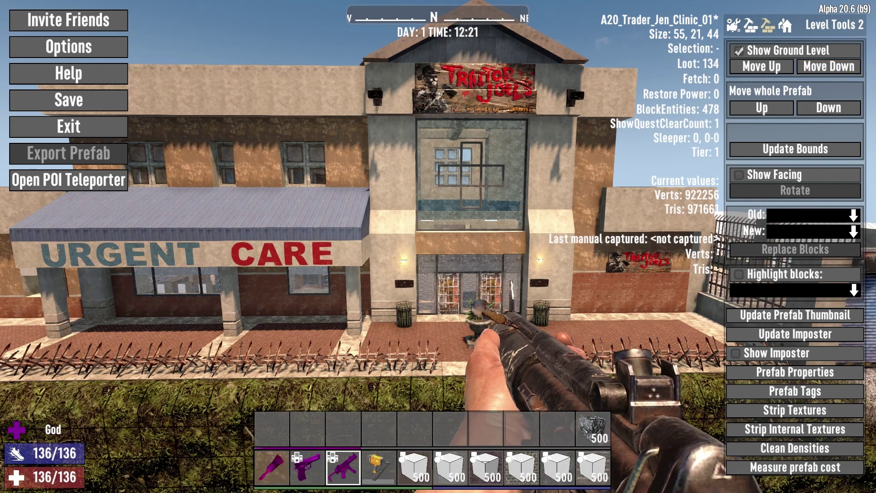
- Check the ground level against the bottom of the grass base and lower it one more time
key(Escape)
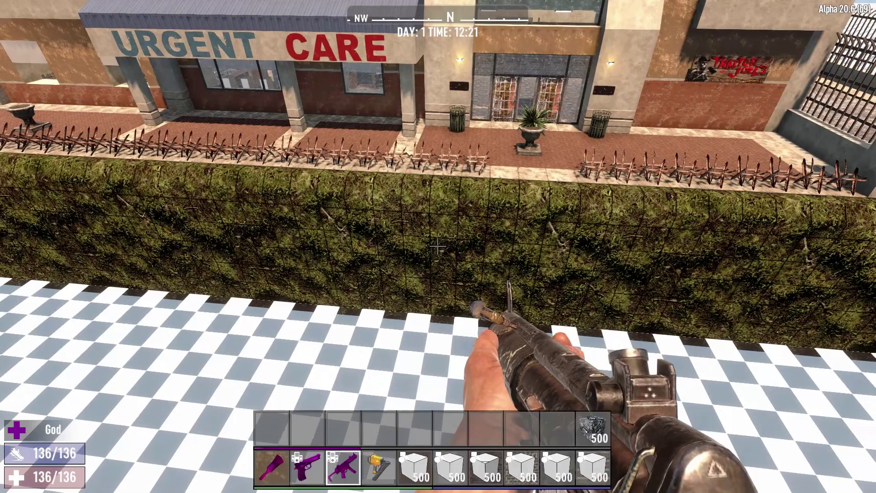
key(c)
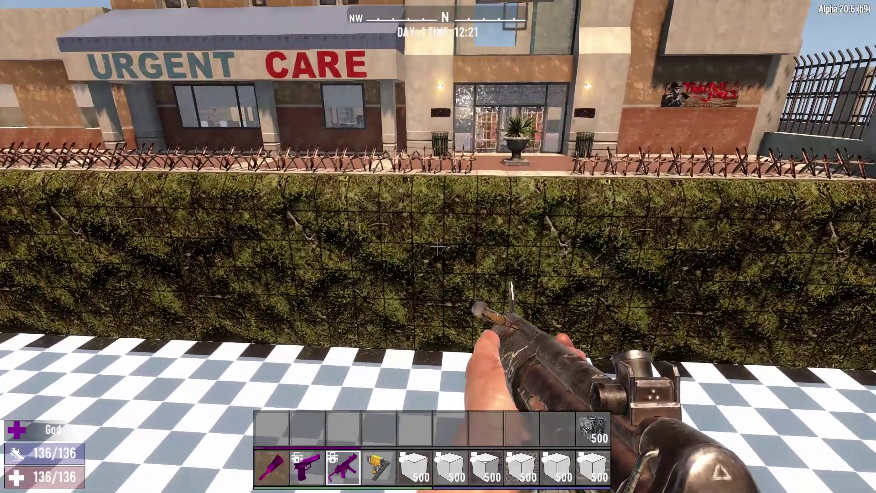
key(Escape)
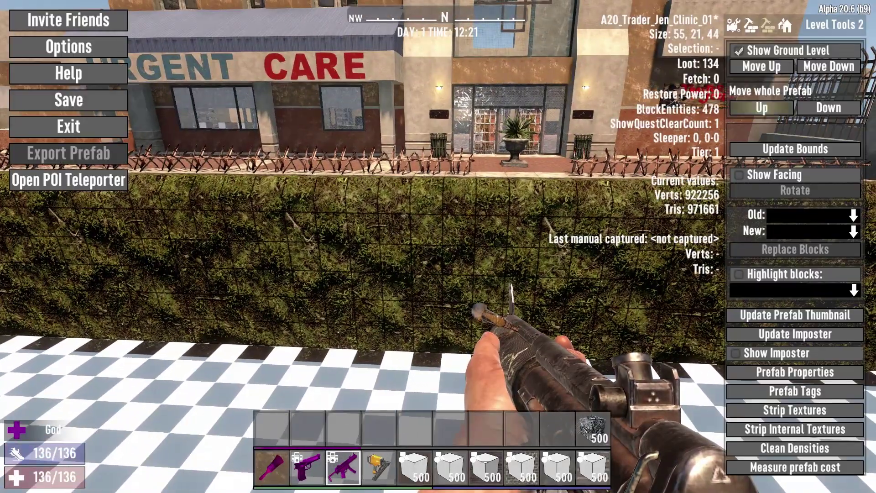
click(829, 66)
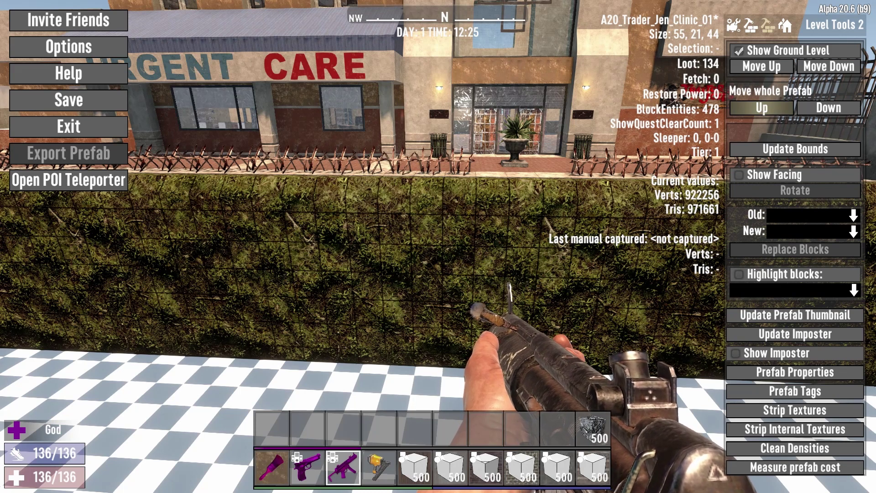
- Move the whole prefab up several times to make room beneath the grass base
click(761, 108)
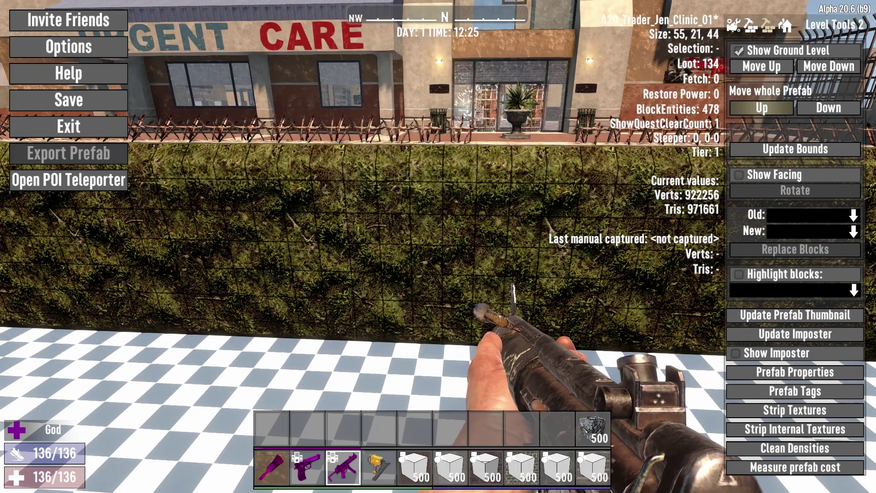
key(c)
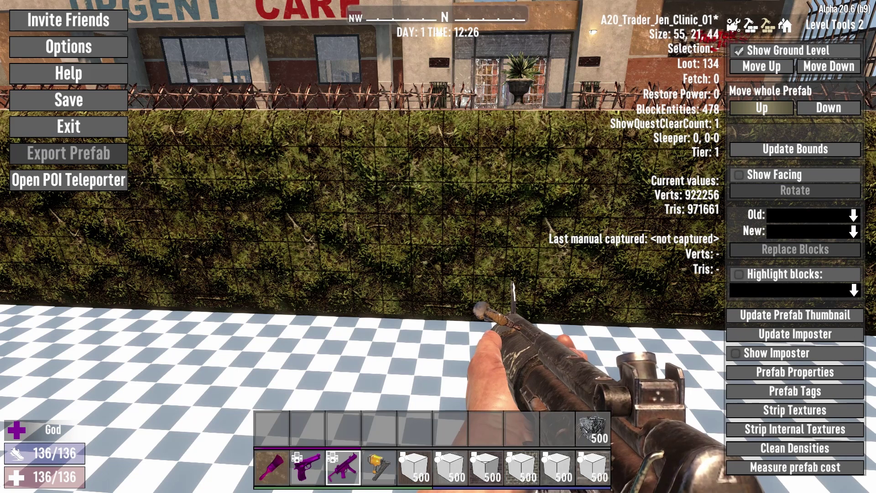
key(c)
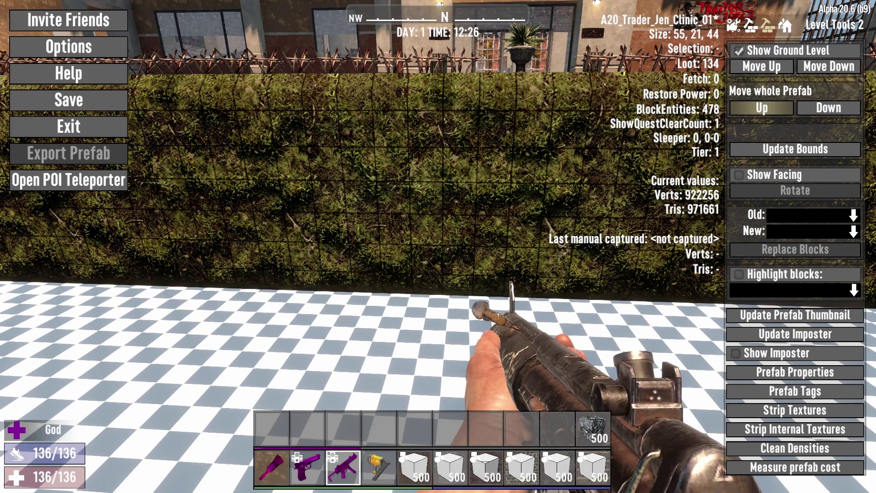
key(c)
key(c)
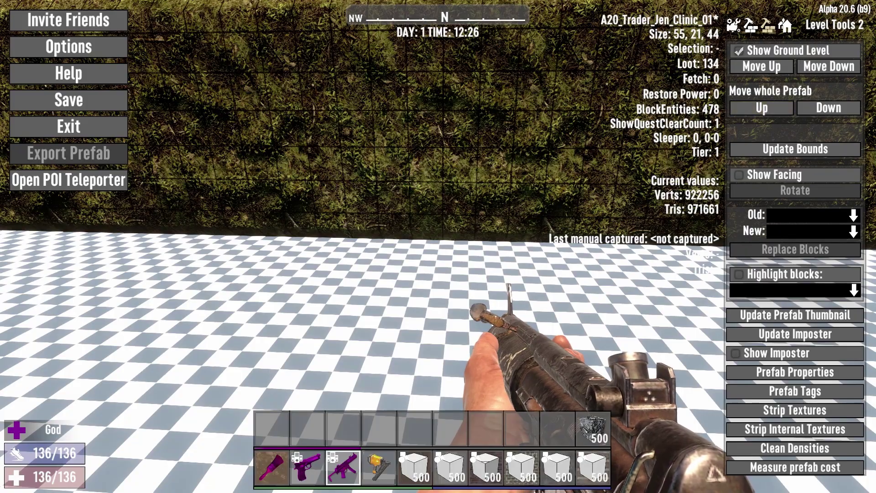
key(Escape)
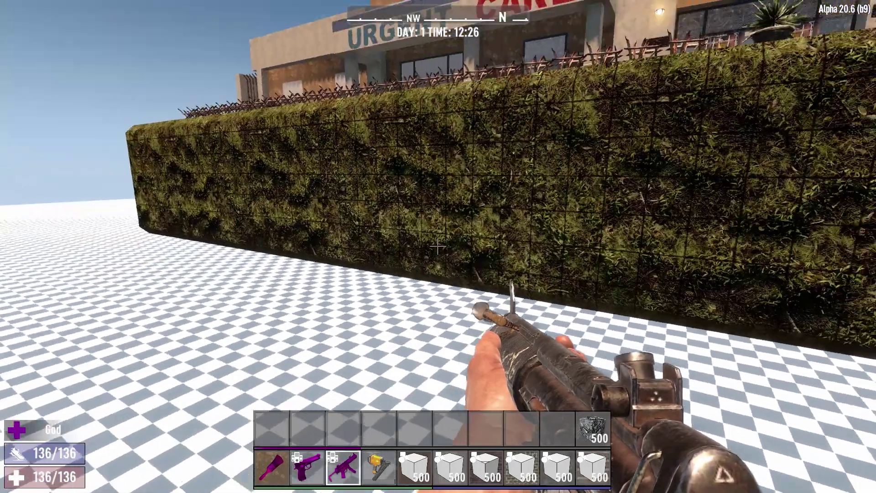
- Place several wood blocks beneath the raised grass base, building outward from its underside near the front edge
key(w)
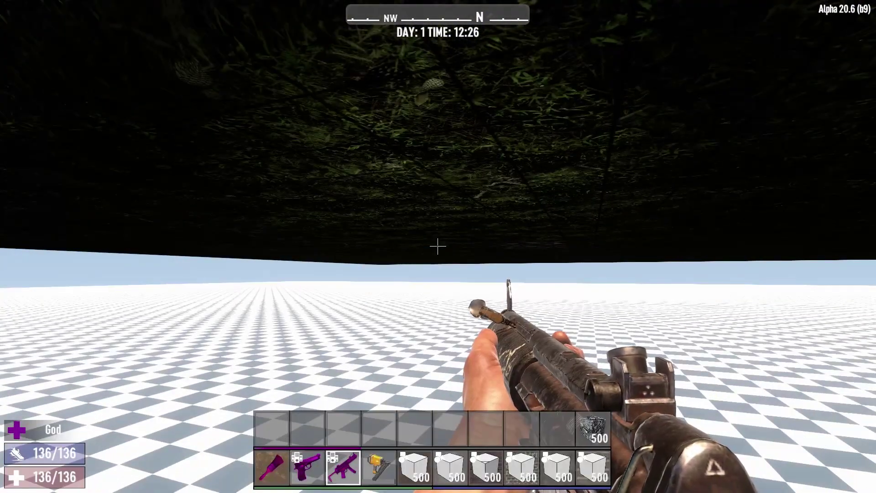
scroll(438, 247, down, 2)
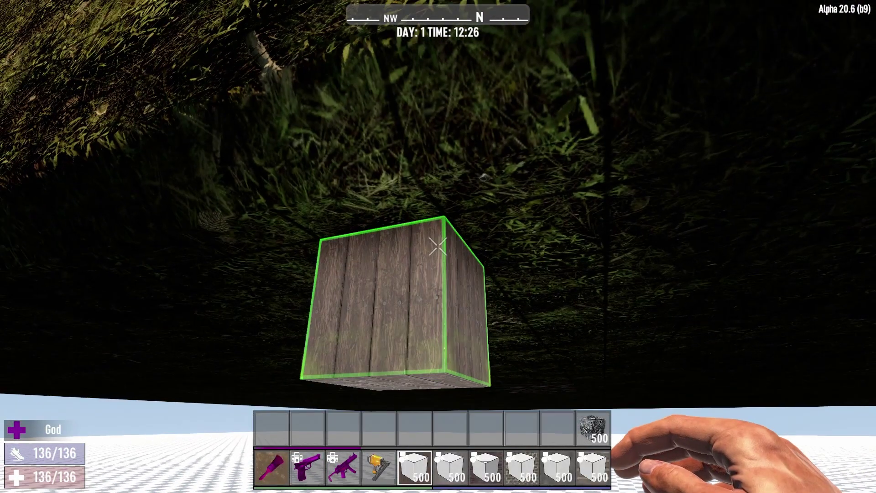
right_click(438, 246)
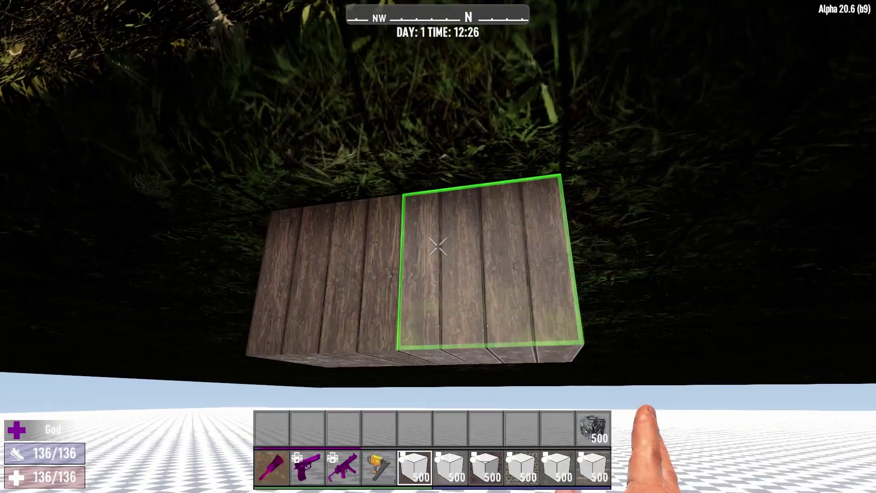
click(438, 247)
right_click(438, 247)
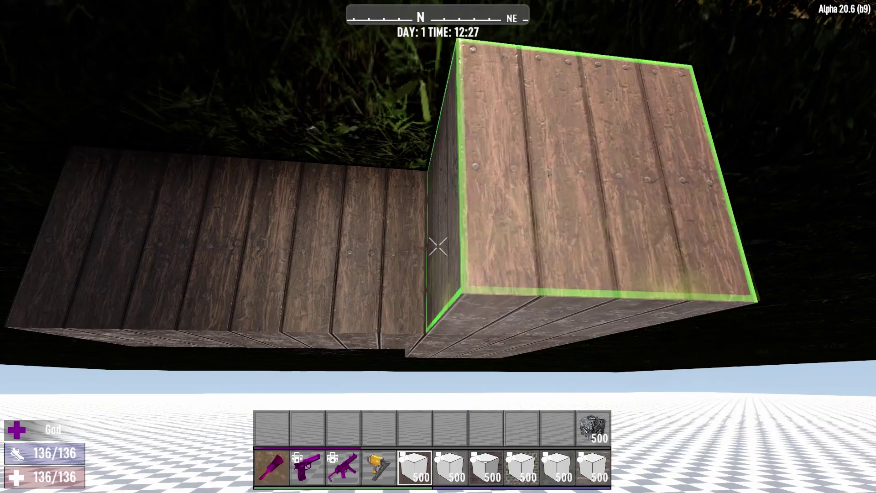
key(a)
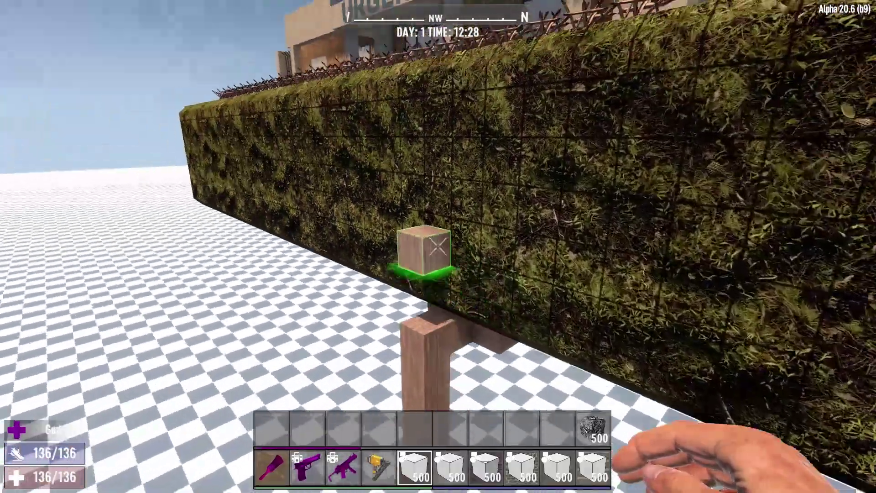
- Move the prefab's ground level up repeatedly until it lines up with the top of the grass base
key(a)
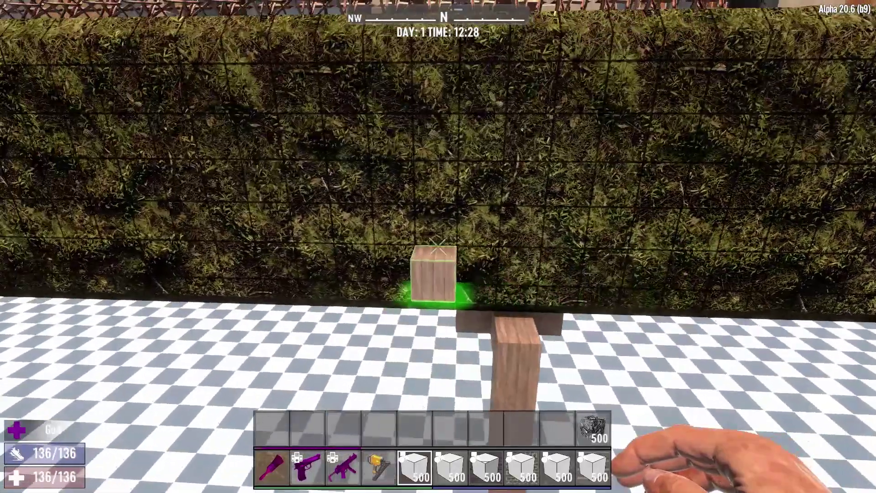
key(d)
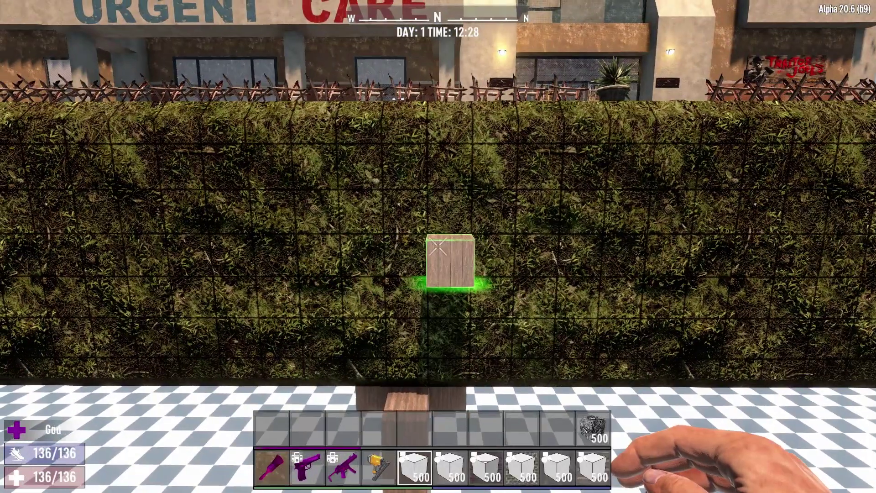
key(Escape)
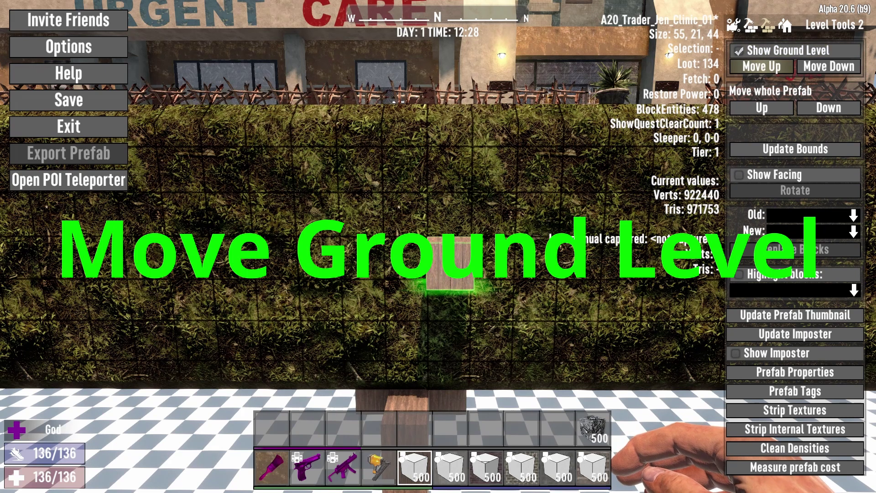
click(761, 67)
click(762, 67)
click(762, 67)
click(762, 67)
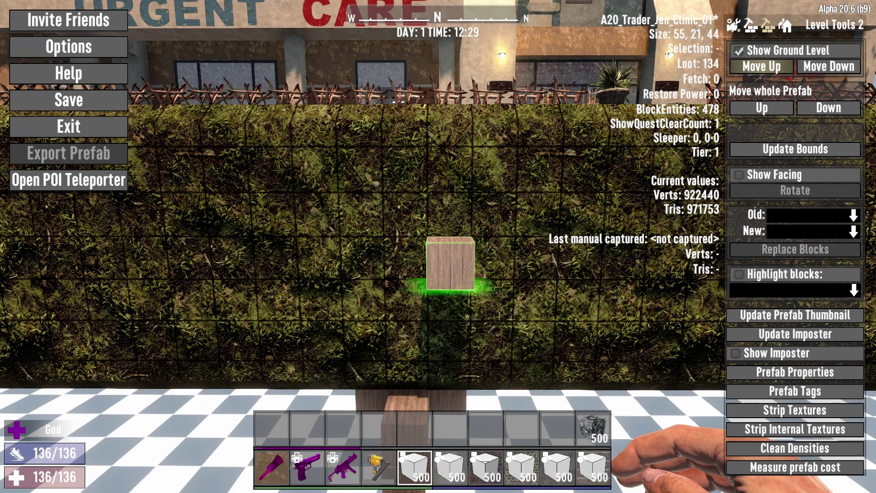
click(761, 66)
click(762, 66)
click(761, 66)
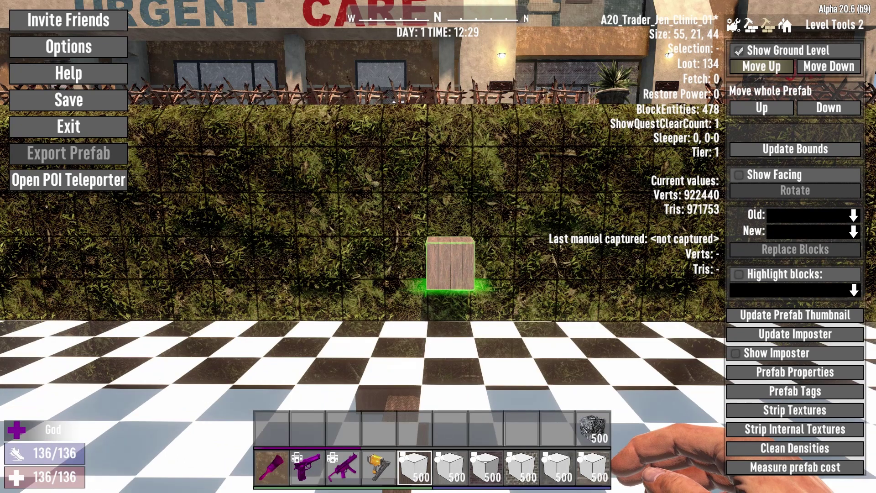
click(761, 66)
click(762, 66)
click(761, 67)
click(761, 67)
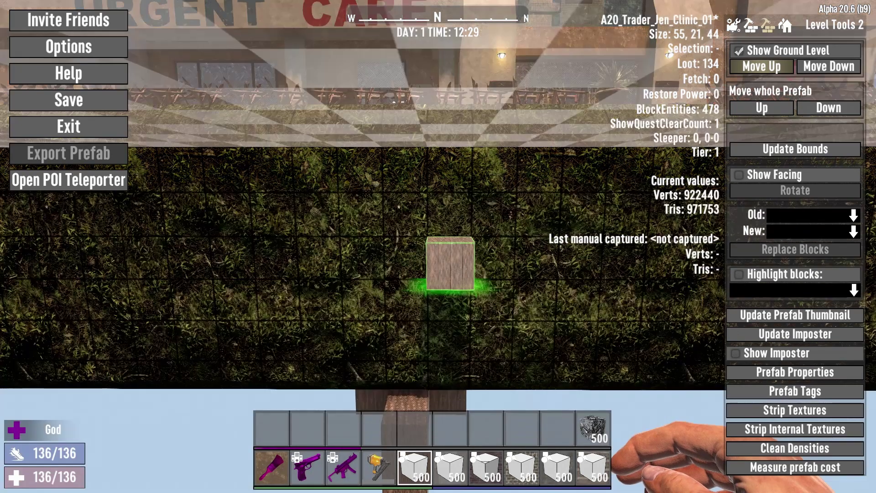
click(762, 67)
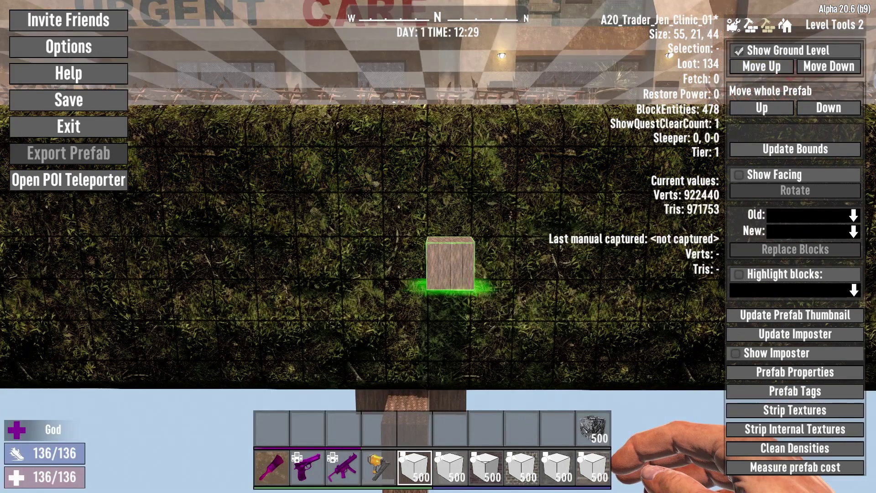
key(Escape)
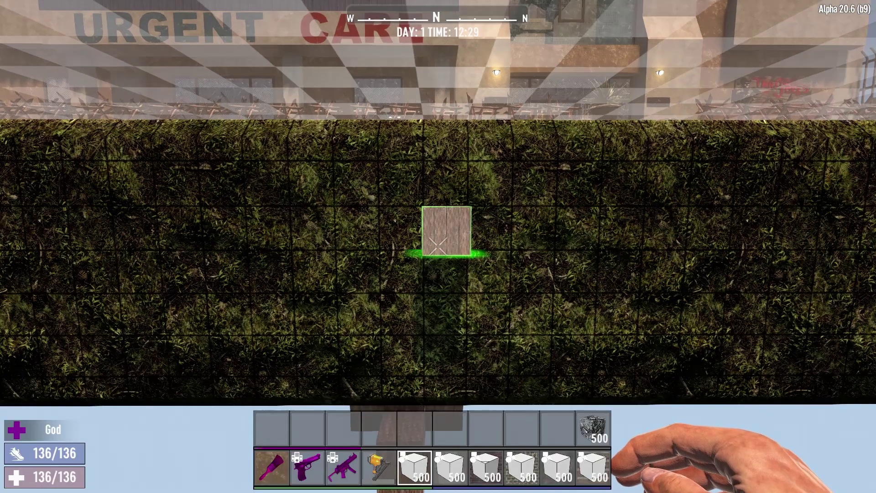
- Examine from above how the ground level meets the grass surface and the walkway in front of the building
key(space)
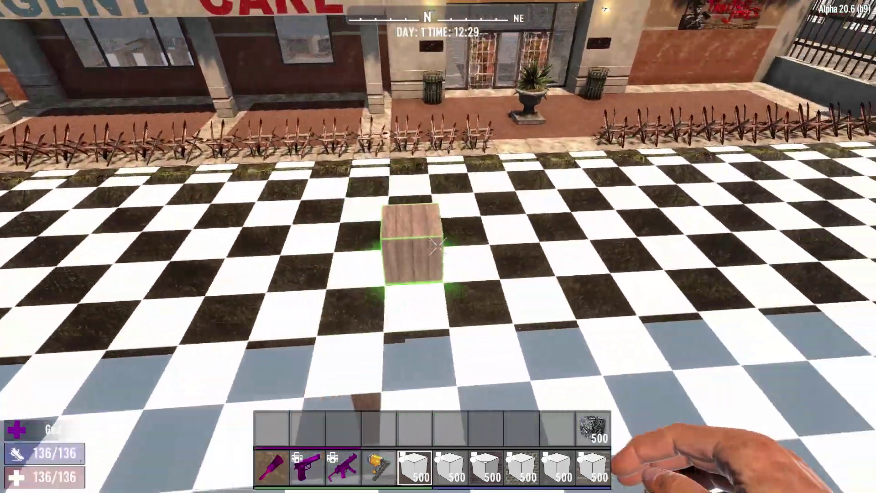
key(s)
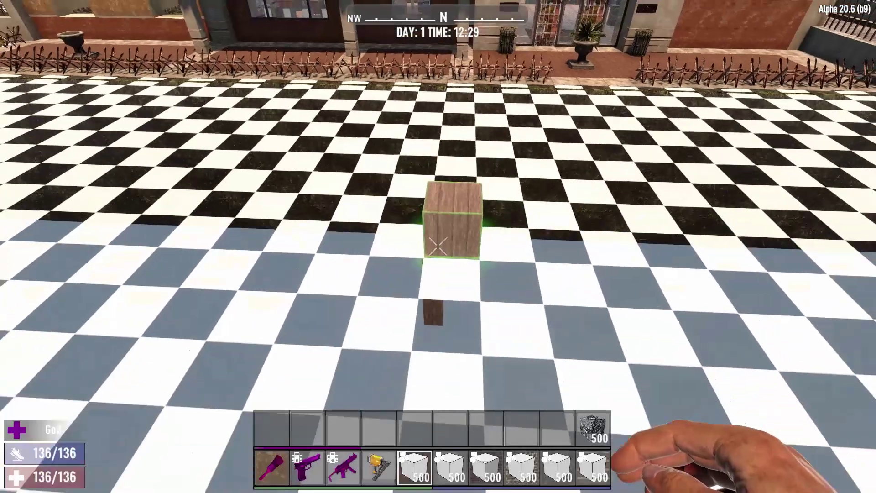
key(w)
key(a)
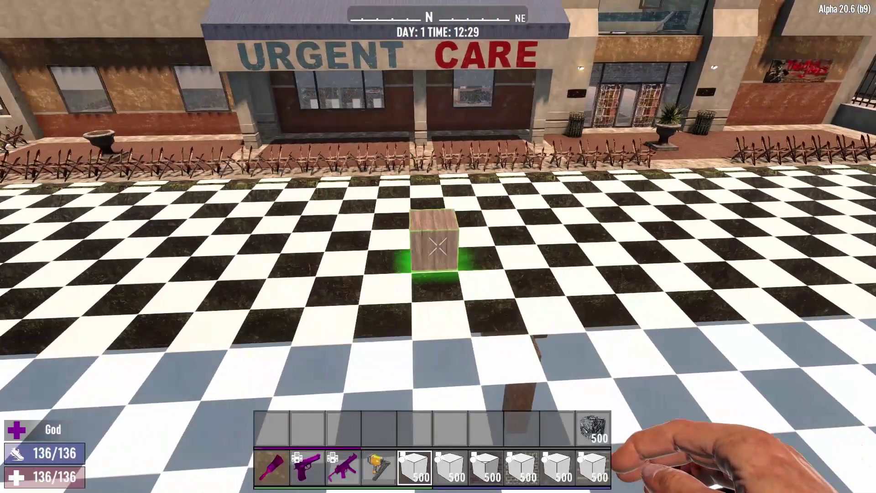
key(d)
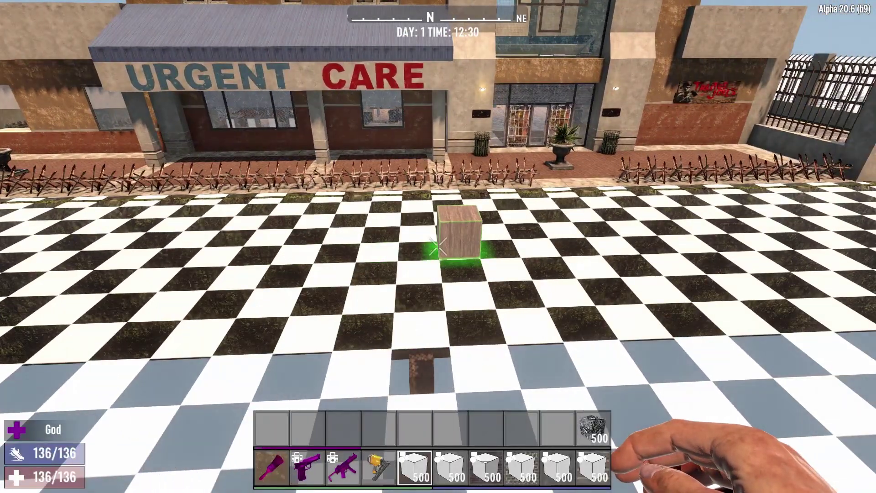